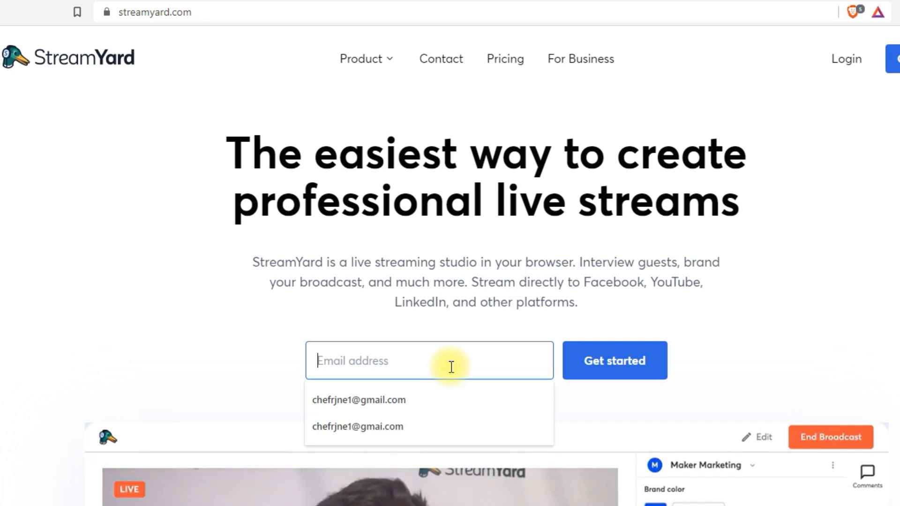
Fill in the saved email address, add the missing 's', and request a StreamYard login code
{"action": "left_click", "coordinate": [378, 371]}
{"action": "left_click", "coordinate": [377, 451]}
{"action": "left_click", "coordinate": [388, 362]}
{"action": "left_click", "coordinate": [621, 365]}
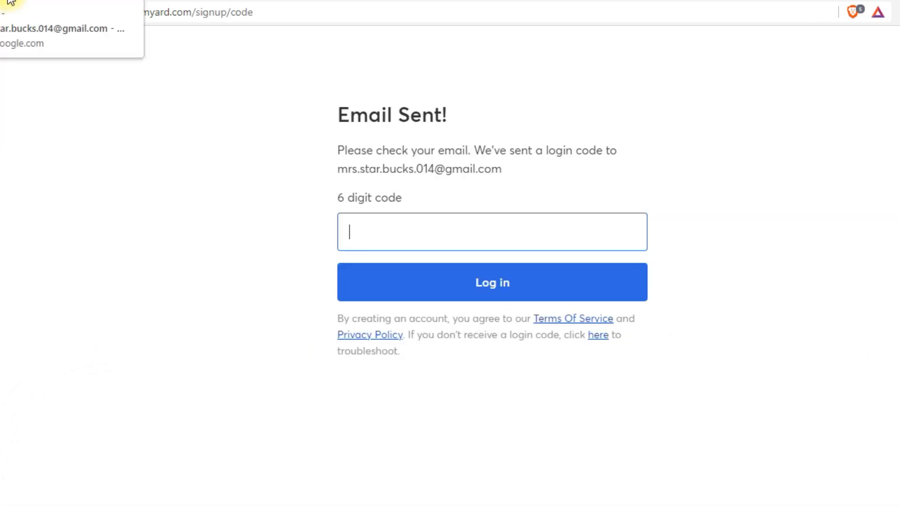
Open the StreamYard Login Code email in Gmail and copy the code
{"action": "left_click", "coordinate": [9, 1]}
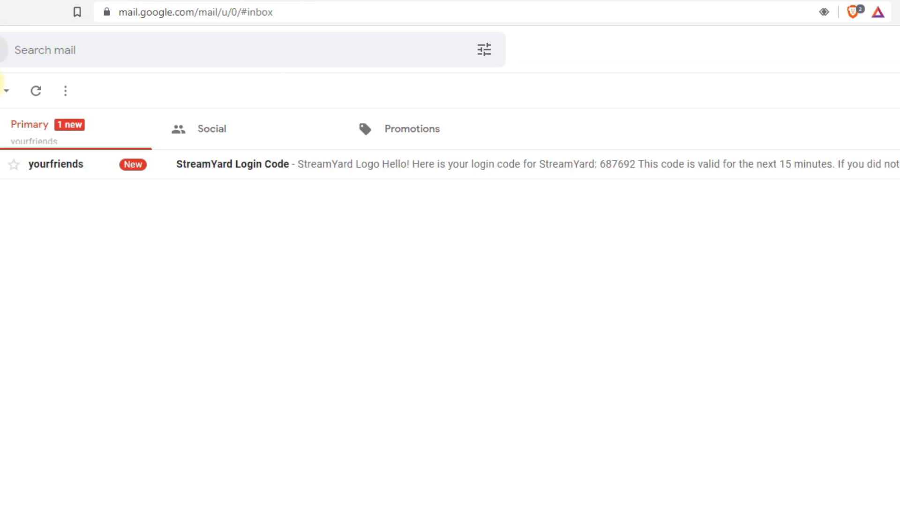
{"action": "left_click", "coordinate": [274, 177]}
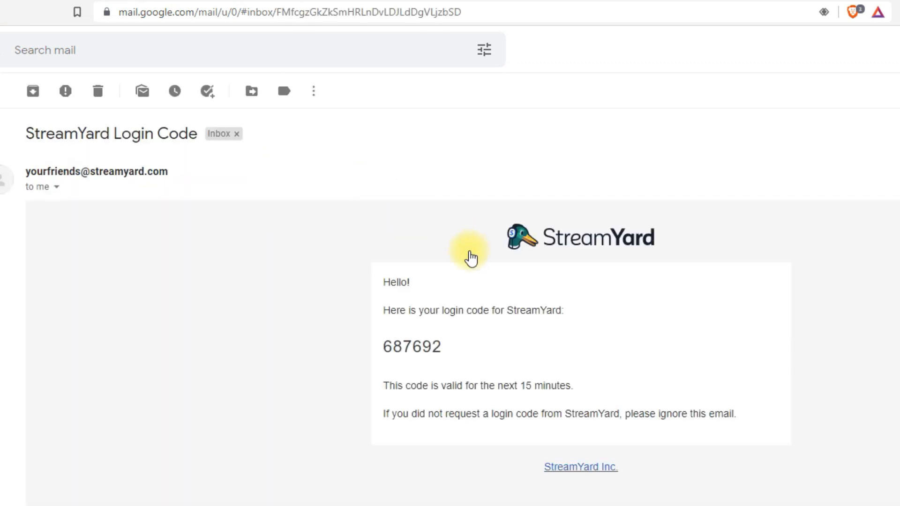
{"action": "left_click_drag", "start_coordinate": [459, 353], "coordinate": [391, 349]}
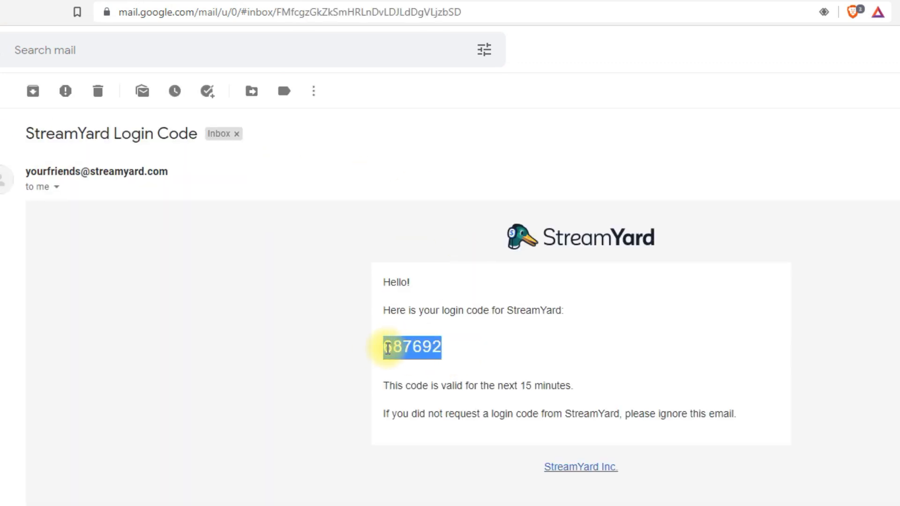
{"action": "left_click", "coordinate": [388, 348]}
Paste the code on StreamYard's code page and log in
{"action": "left_click", "coordinate": [206, 1]}
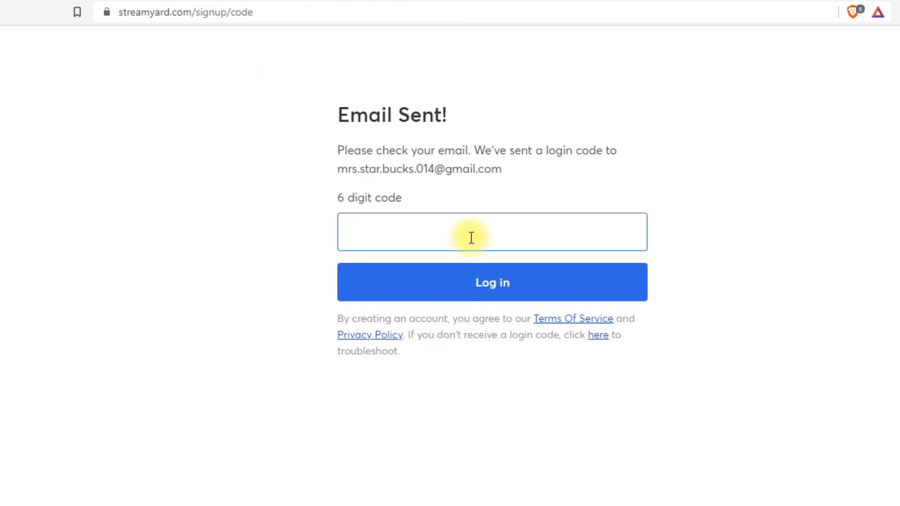
{"action": "key", "text": "ctrl+v"}
{"action": "left_click", "coordinate": [504, 292]}
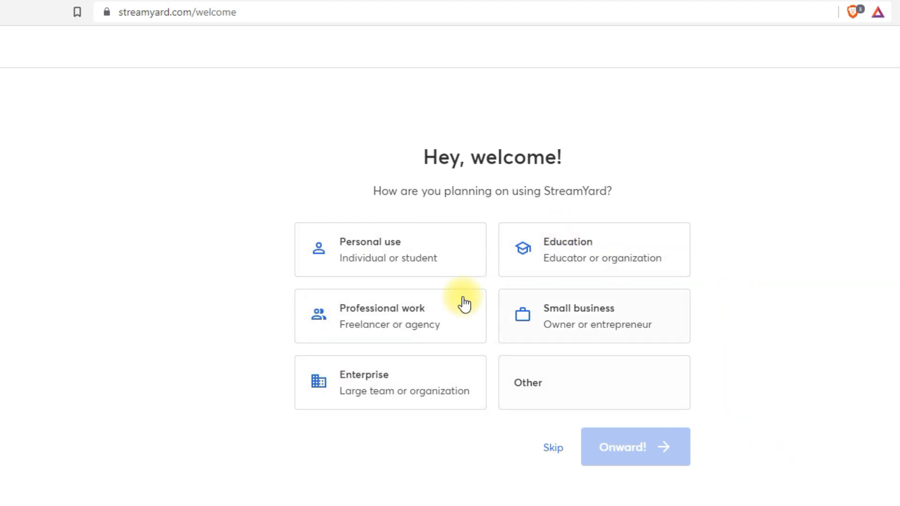
Choose Personal use as the purpose and continue with Onward!
{"action": "left_click", "coordinate": [454, 267]}
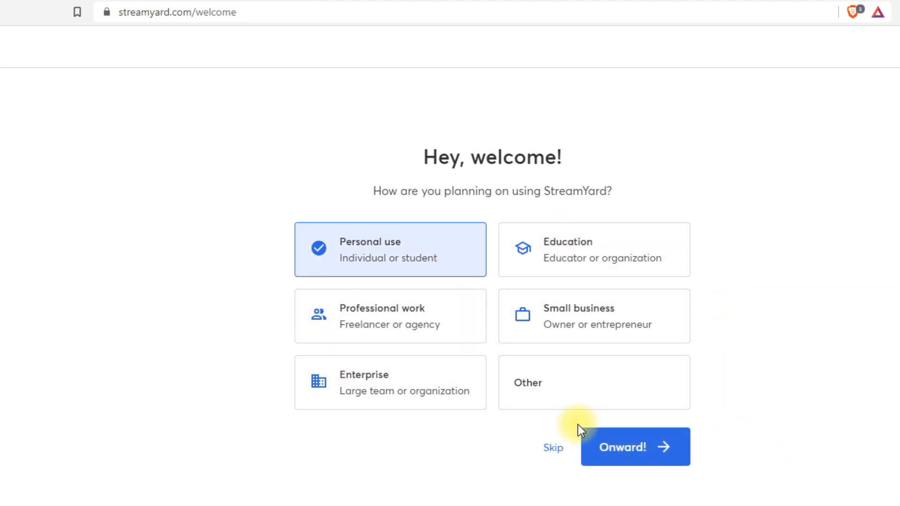
{"action": "left_click", "coordinate": [612, 447]}
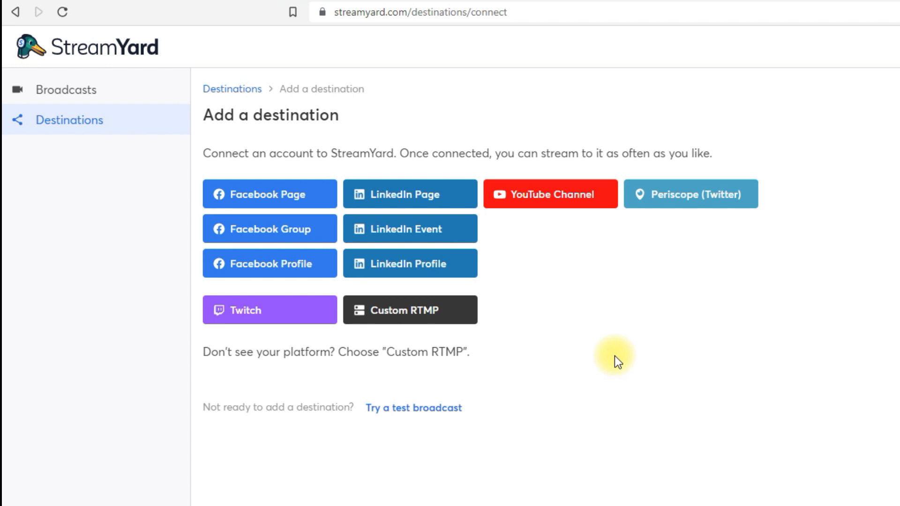
Check the Custom RTMP upgrade prompt, then bring up the Broadcasts page's creation choices
{"action": "left_click", "coordinate": [426, 313]}
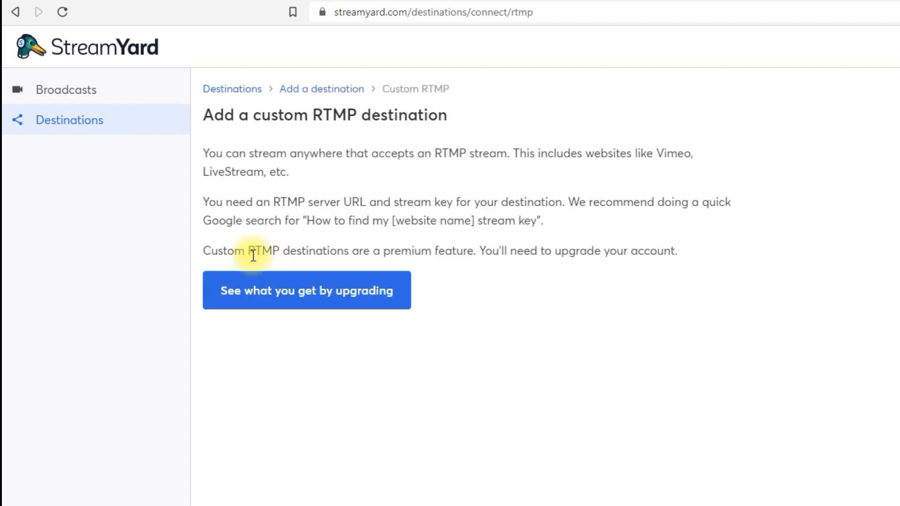
{"action": "left_click", "coordinate": [307, 295]}
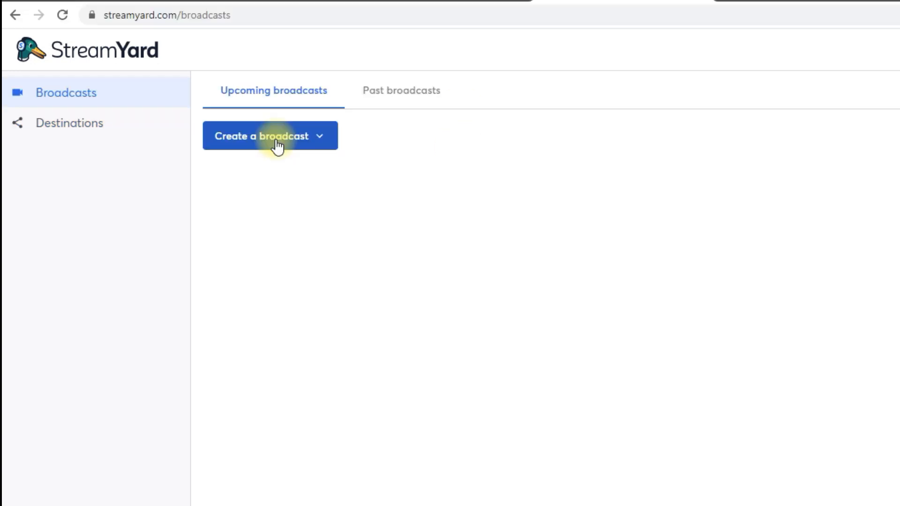
{"action": "left_click", "coordinate": [275, 145]}
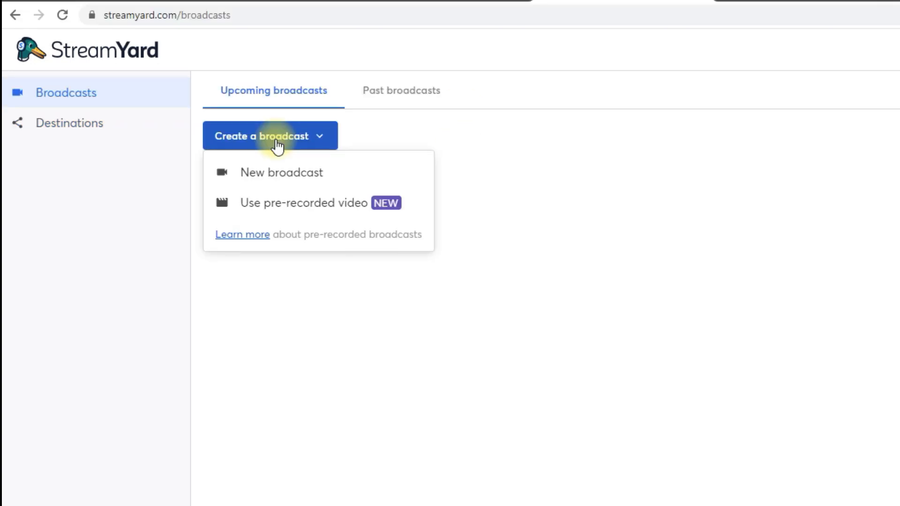
Start a new broadcast and add a Custom RTMP destination, opening its server form
{"action": "left_click", "coordinate": [277, 182]}
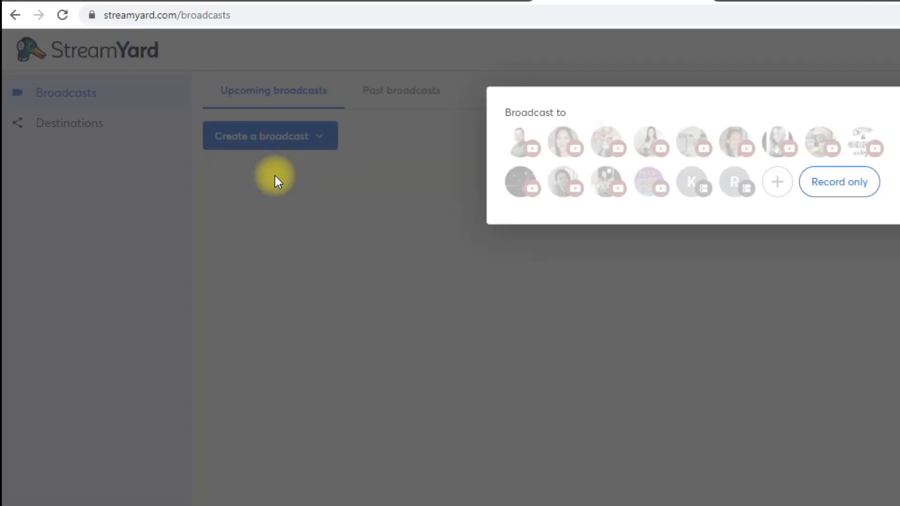
{"action": "left_click", "coordinate": [776, 182]}
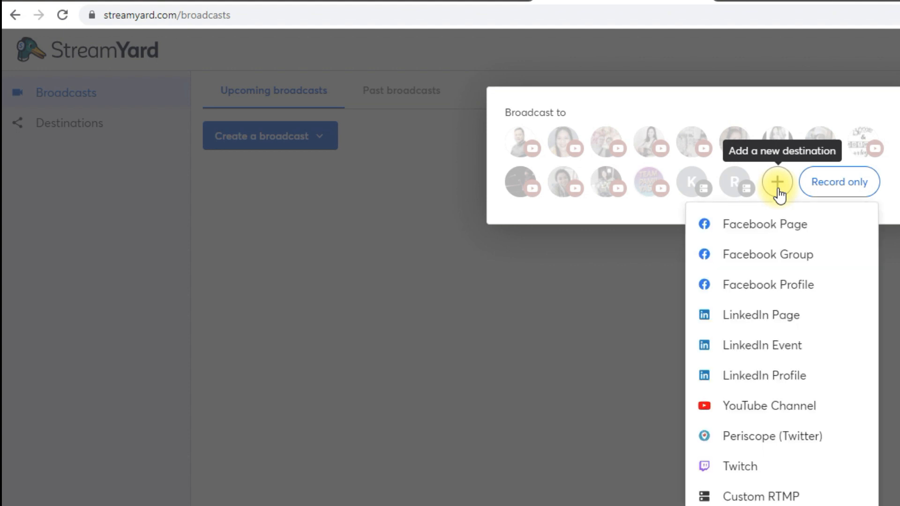
{"action": "left_click", "coordinate": [741, 497]}
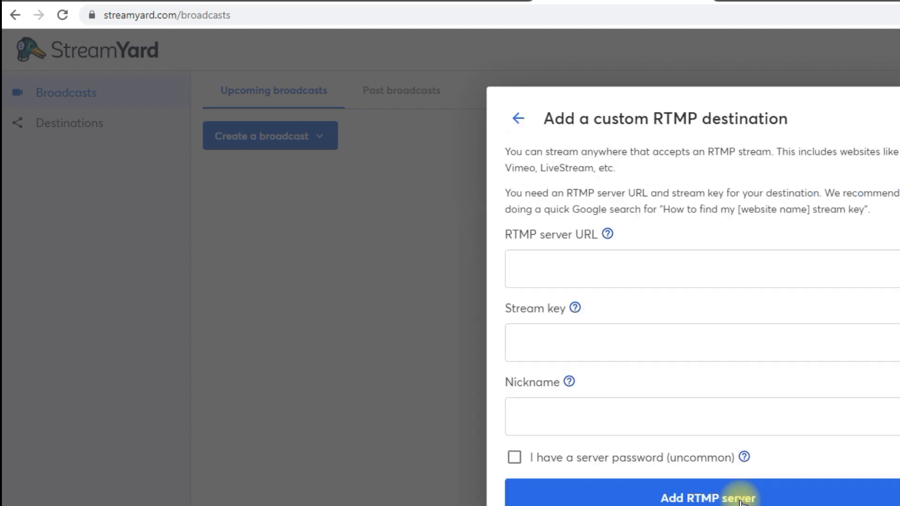
{"action": "left_click", "coordinate": [703, 264]}
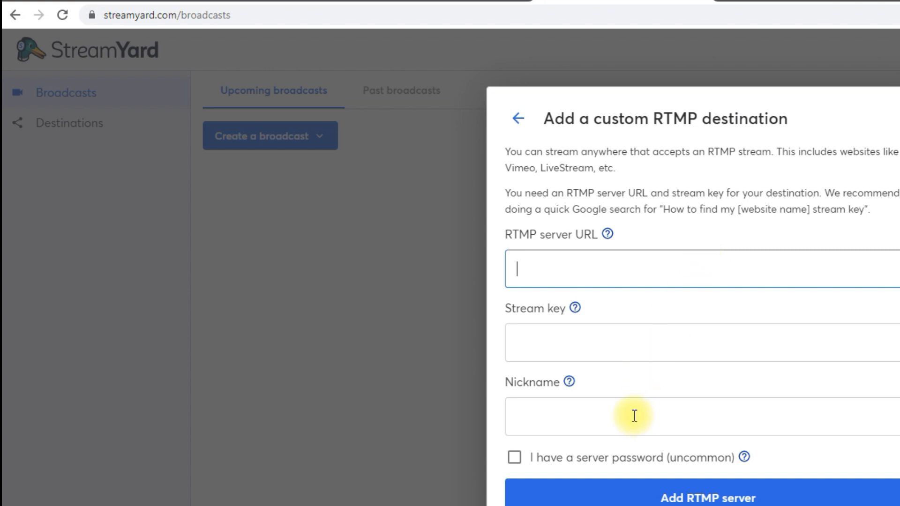
{"action": "left_click", "coordinate": [631, 276]}
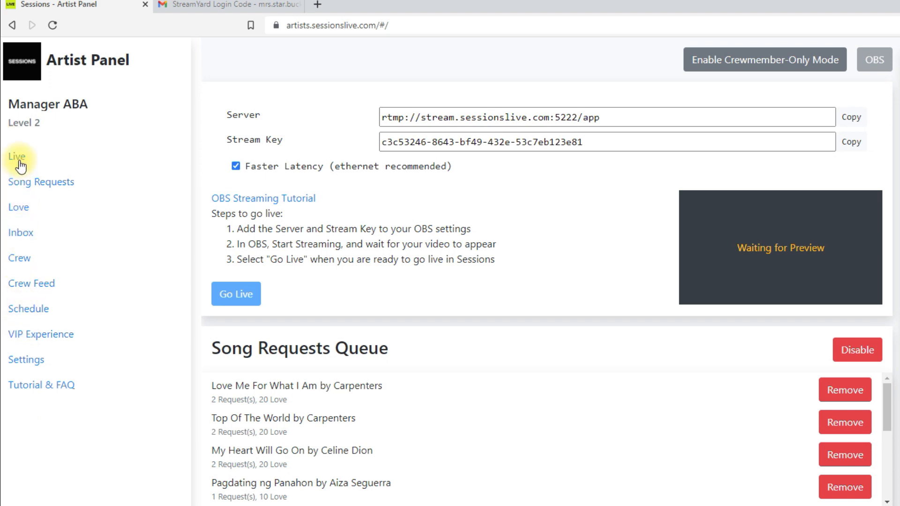
Copy the Sessions Live server URL rtmp://stream.sessionslive.com:5222/app into StreamYard's RTMP server field
{"action": "left_click", "coordinate": [643, 116]}
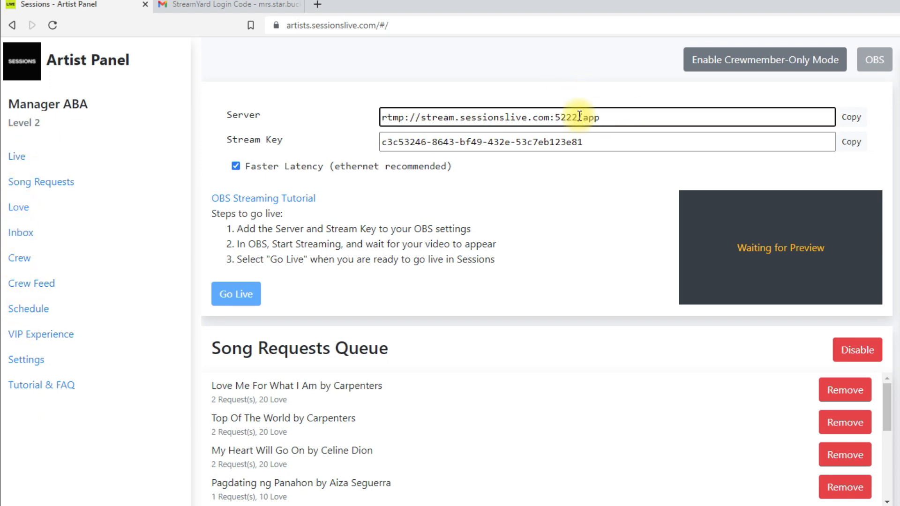
{"action": "left_click_drag", "start_coordinate": [579, 115], "coordinate": [351, 117]}
{"action": "left_click", "coordinate": [854, 122]}
{"action": "left_click", "coordinate": [854, 123]}
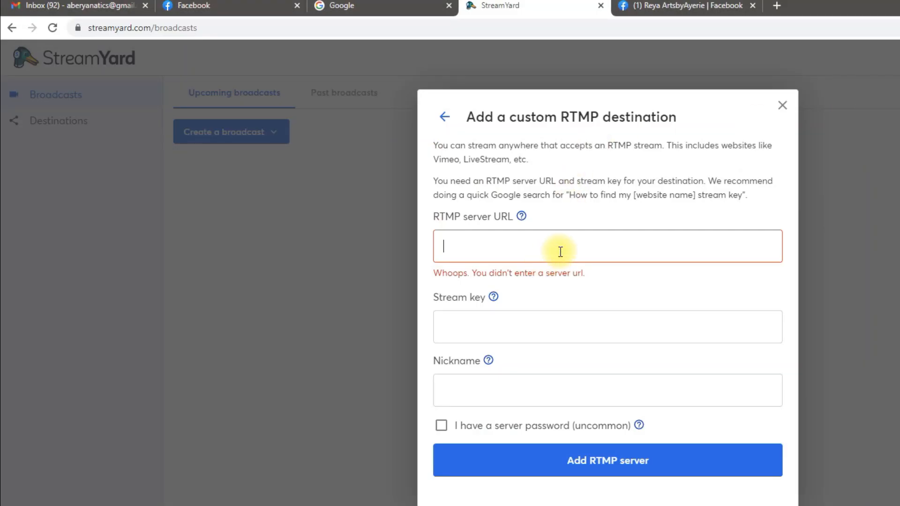
{"action": "key", "text": "ctrl+v"}
Copy the Sessions Live stream key into StreamYard's Stream key field
{"action": "key", "text": "alt+Tab"}
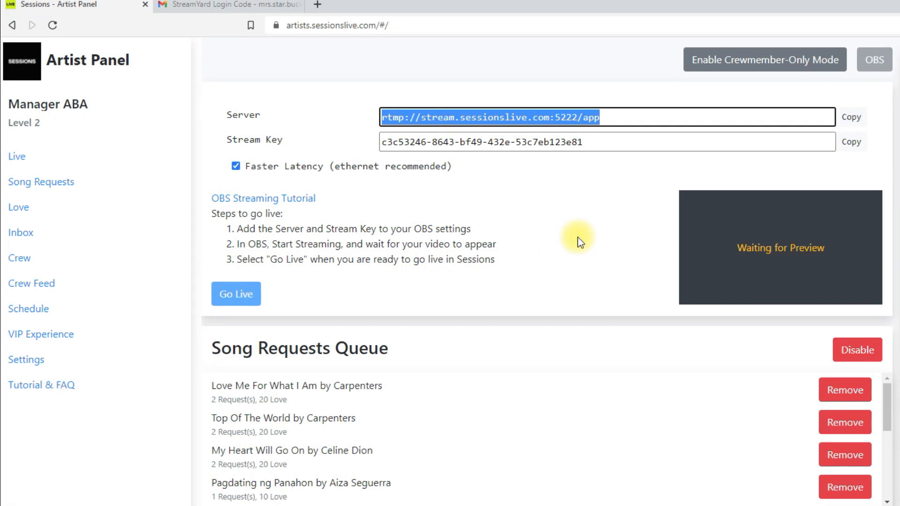
{"action": "left_click", "coordinate": [852, 142]}
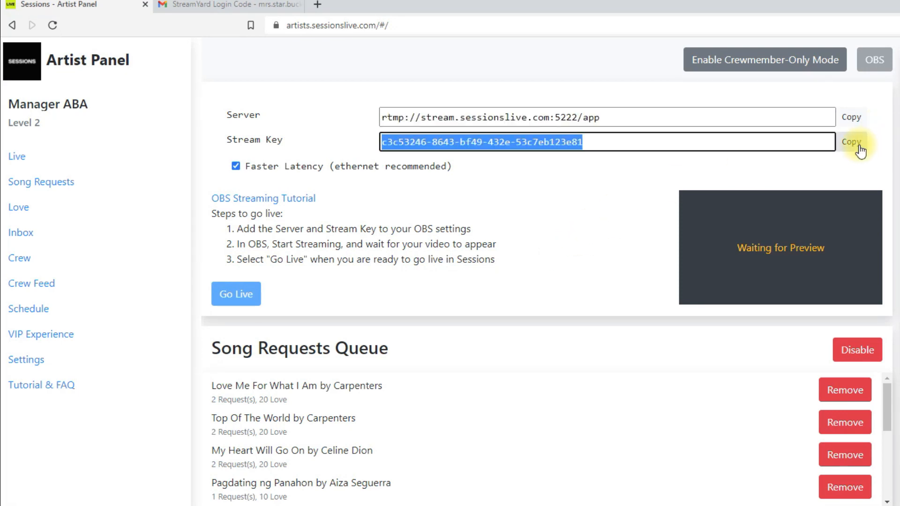
{"action": "key", "text": "alt+Tab"}
{"action": "left_click", "coordinate": [513, 308]}
{"action": "key", "text": "ctrl+v"}
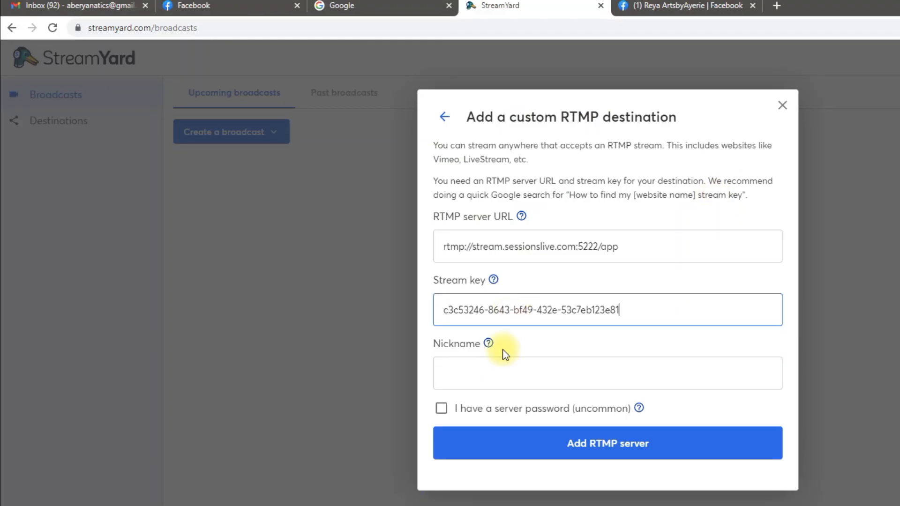
{"action": "left_click", "coordinate": [497, 377]}
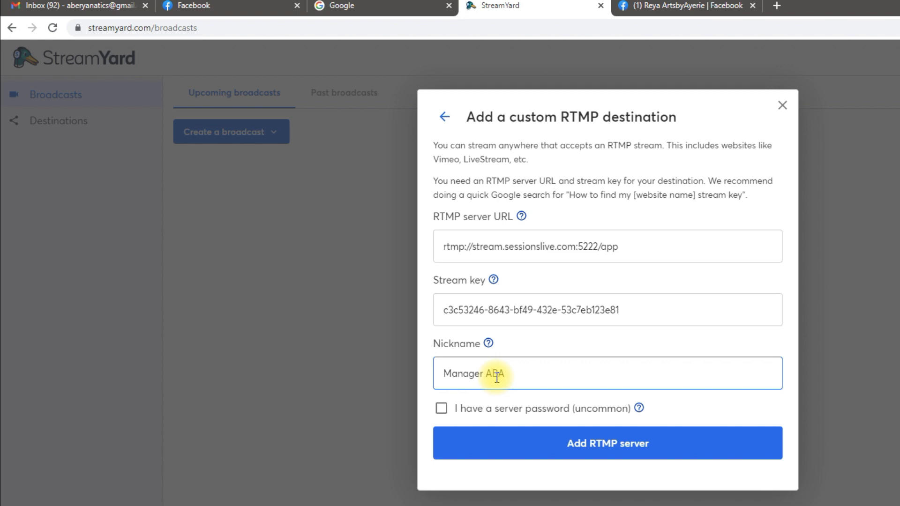
Nickname the destination 'Manager ABA' and add the RTMP server
{"action": "type", "text": "Manager ABA"}
{"action": "left_click", "coordinate": [604, 443]}
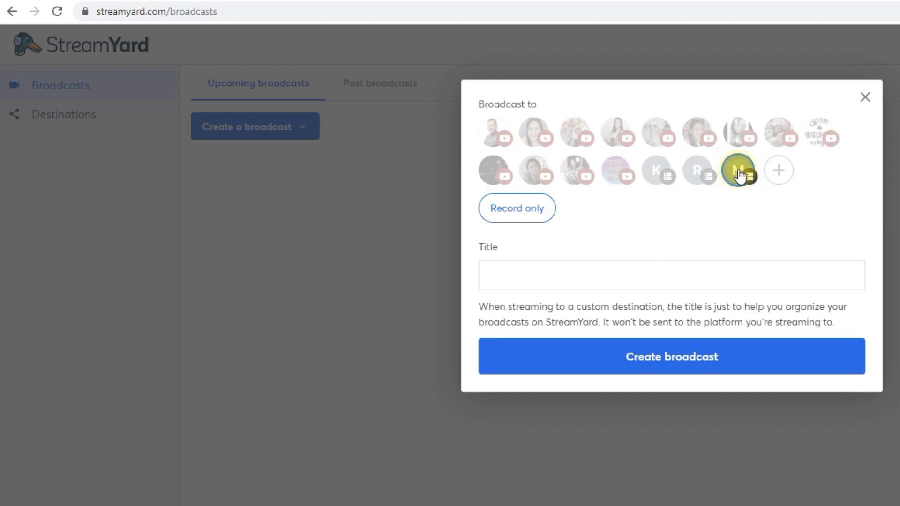
Title the broadcast 'Testing' for the M destination and create it
{"action": "left_click", "coordinate": [550, 281]}
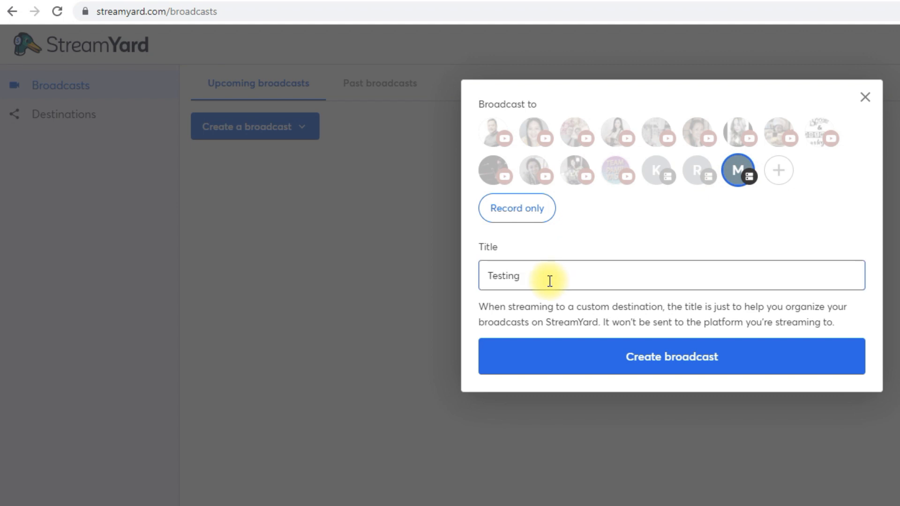
{"action": "left_click", "coordinate": [654, 355]}
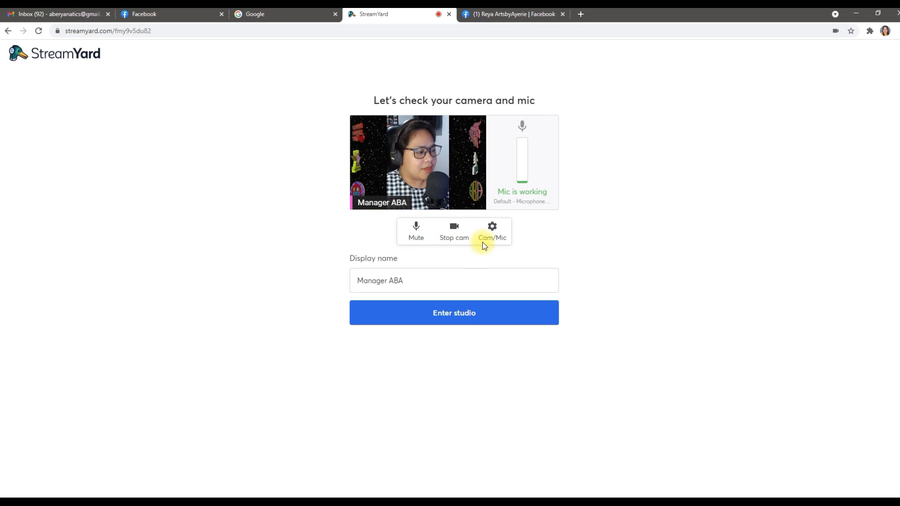
Review the OBS camera feed in the Cam/Mic settings, then enter the studio
{"action": "left_click", "coordinate": [492, 228]}
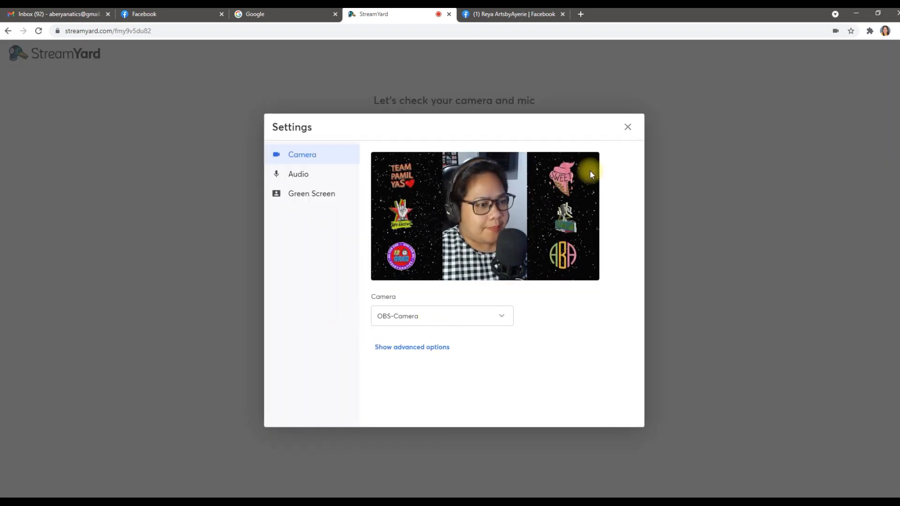
{"action": "left_click", "coordinate": [627, 128]}
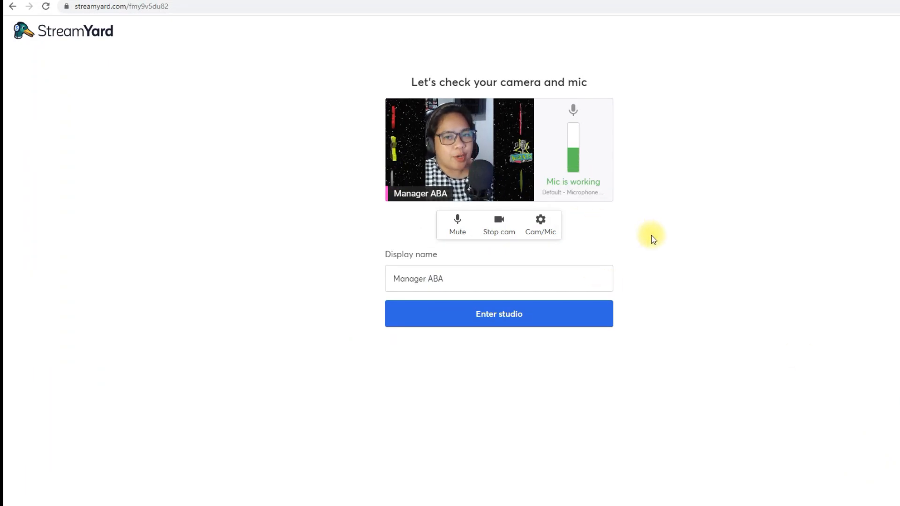
{"action": "left_click", "coordinate": [492, 327]}
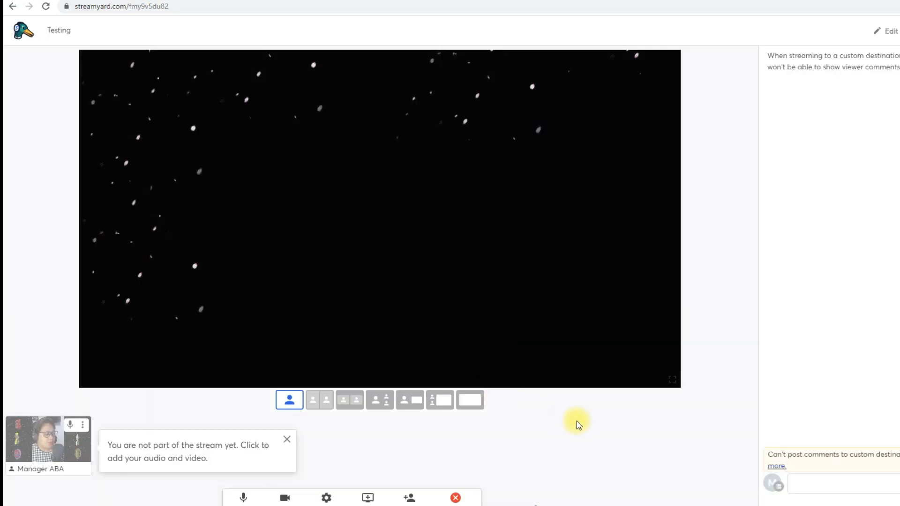
Add the webcam feed to the stage and take the Testing broadcast live
{"action": "left_click", "coordinate": [49, 445]}
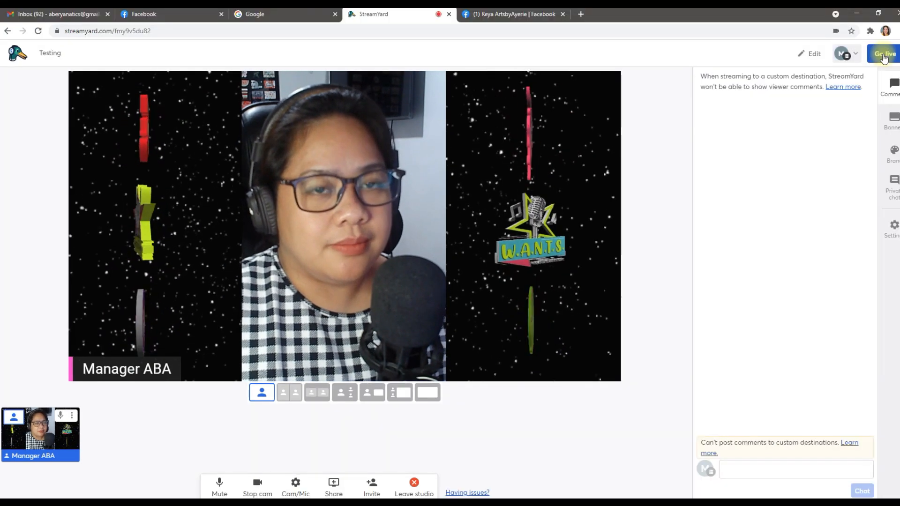
{"action": "left_click", "coordinate": [884, 54]}
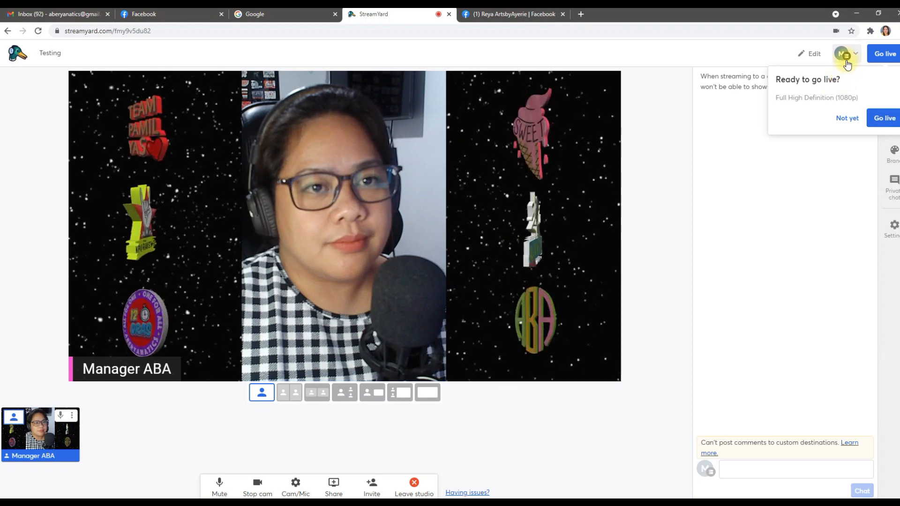
{"action": "left_click", "coordinate": [884, 118]}
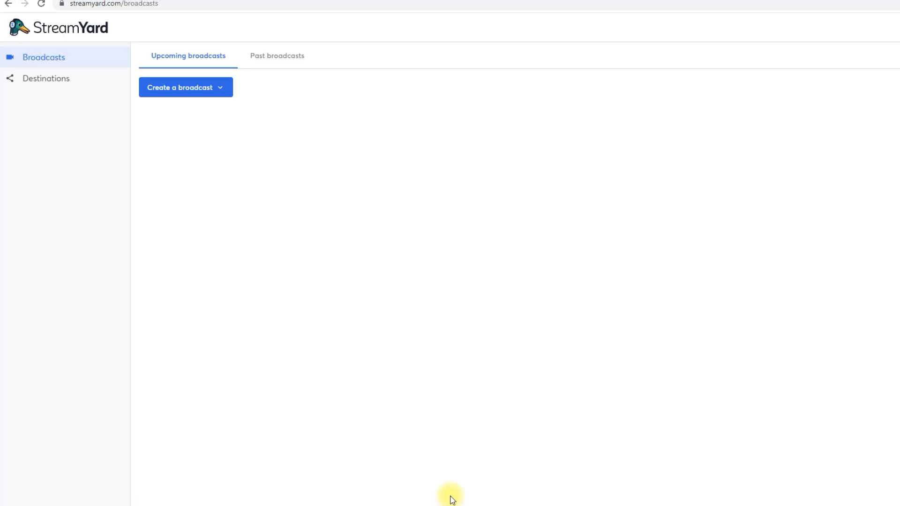
Start a new broadcast to the M custom destination, titled 'Simulcast Testing'
{"action": "left_click", "coordinate": [167, 89]}
{"action": "left_click", "coordinate": [181, 113]}
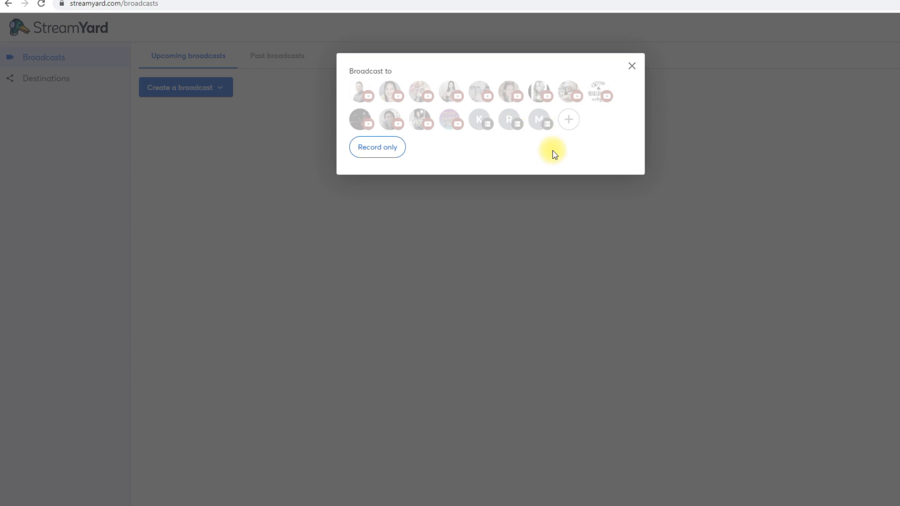
{"action": "left_click", "coordinate": [540, 121]}
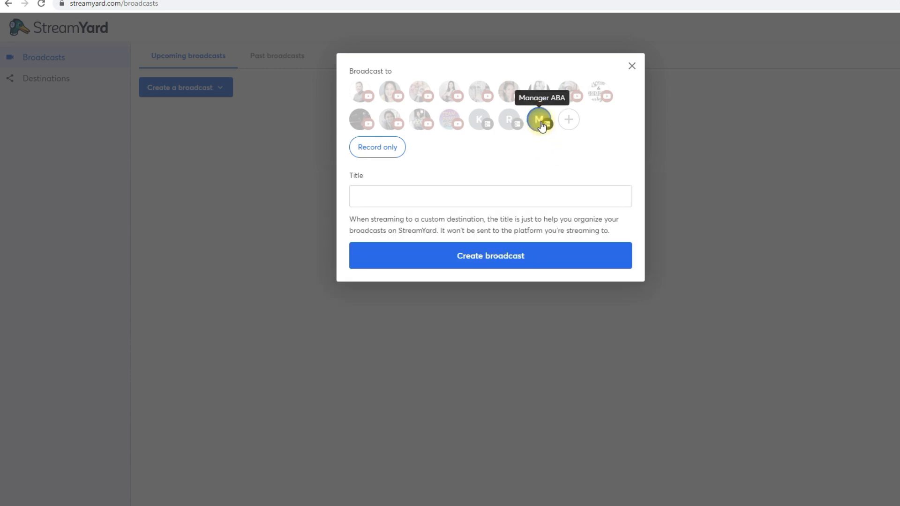
{"action": "left_click", "coordinate": [481, 201]}
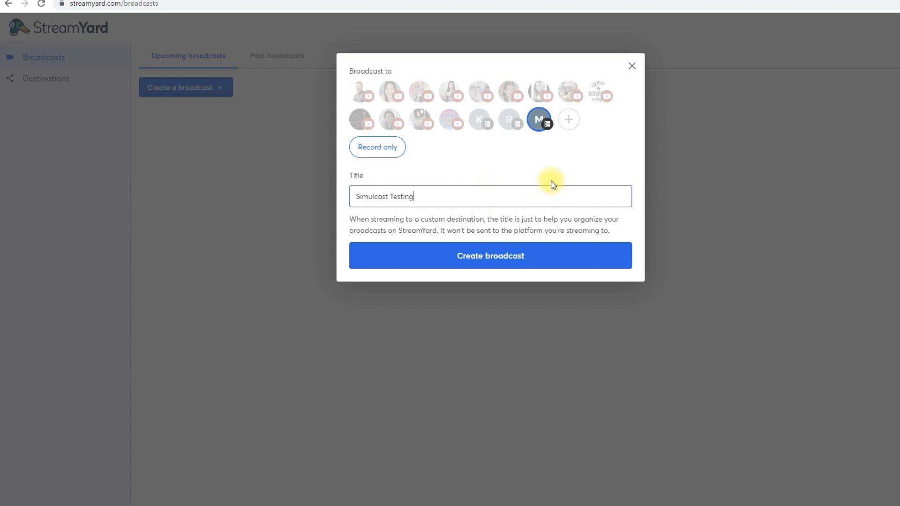
Add the R and K destinations, customize for each destination, and create the broadcast
{"action": "left_click", "coordinate": [508, 121]}
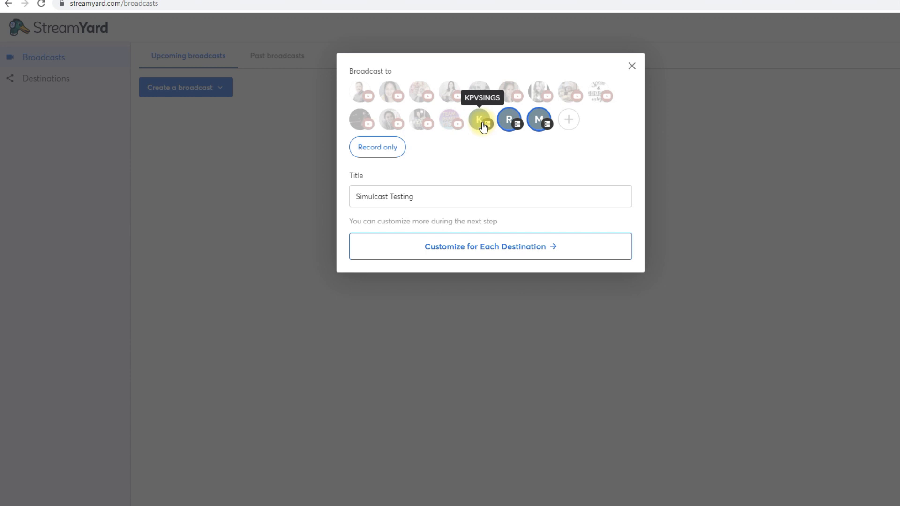
{"action": "left_click", "coordinate": [483, 126]}
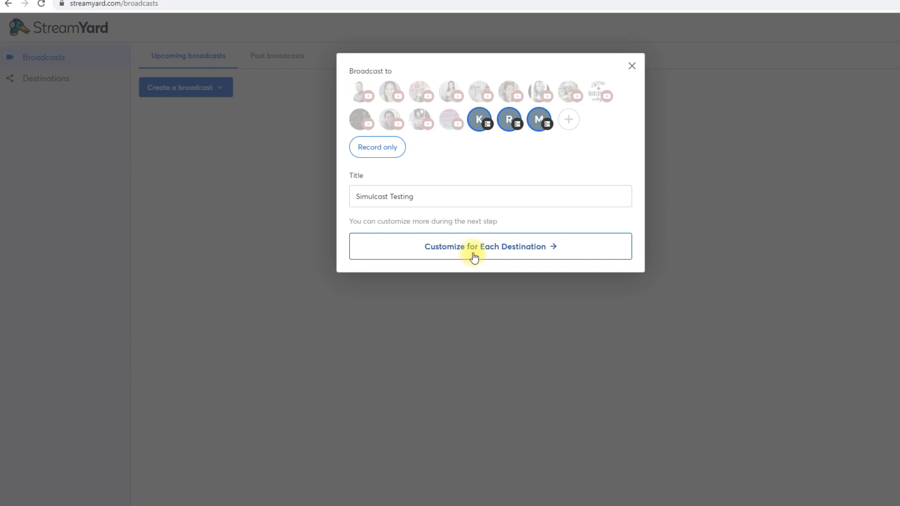
{"action": "left_click", "coordinate": [474, 257]}
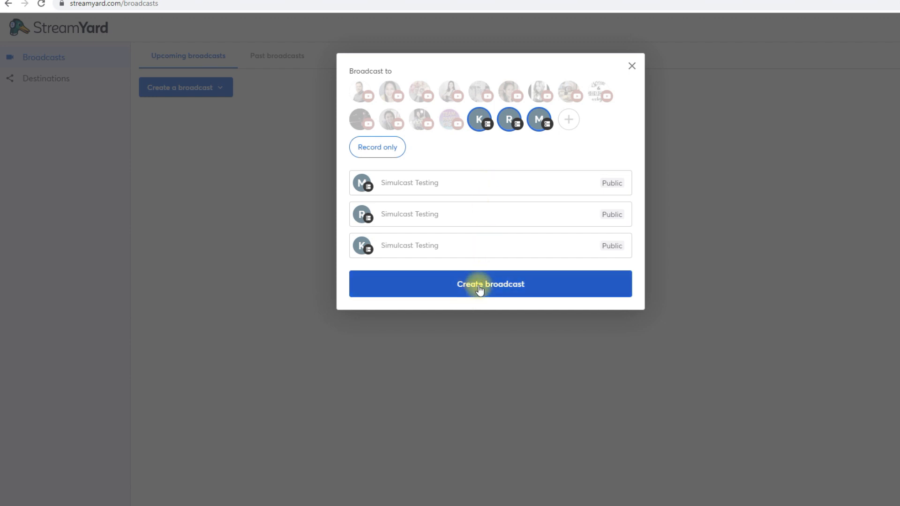
{"action": "left_click", "coordinate": [479, 287]}
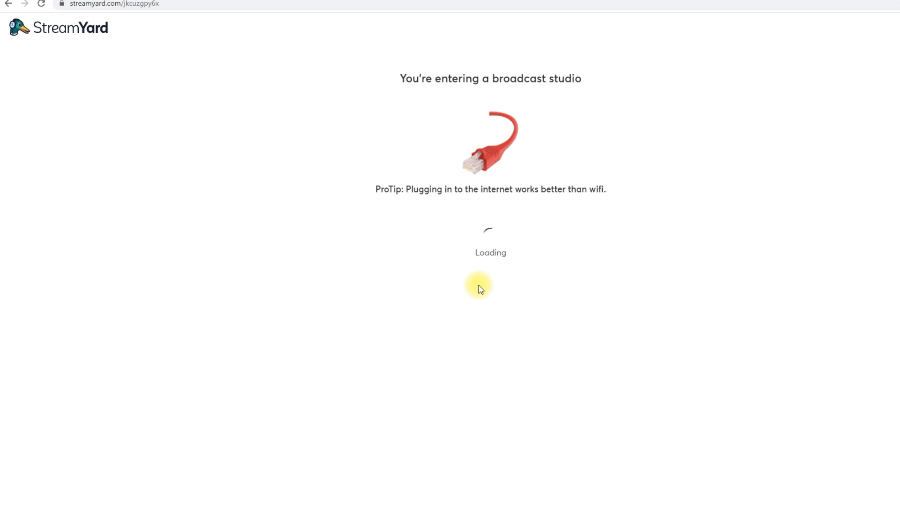
Enter the Simulcast Testing studio and add the webcam feed to the stage
{"action": "left_click", "coordinate": [476, 309]}
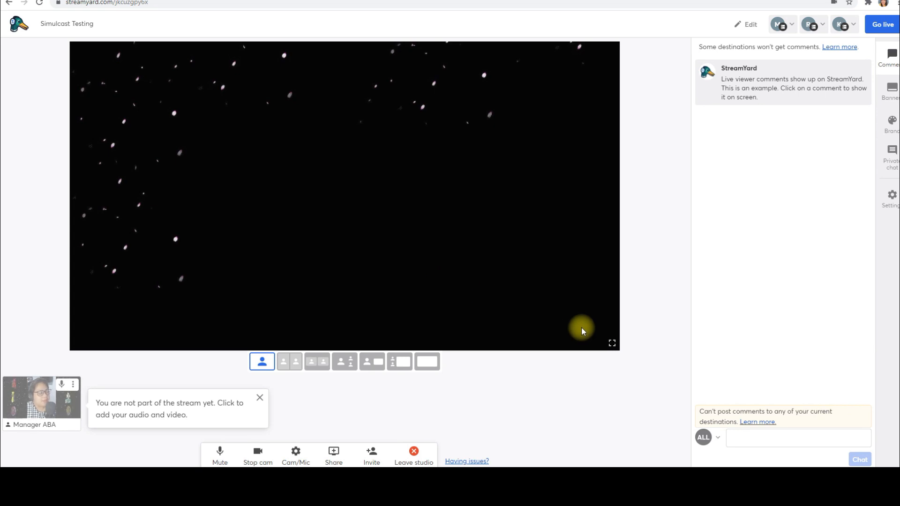
{"action": "left_click", "coordinate": [42, 406]}
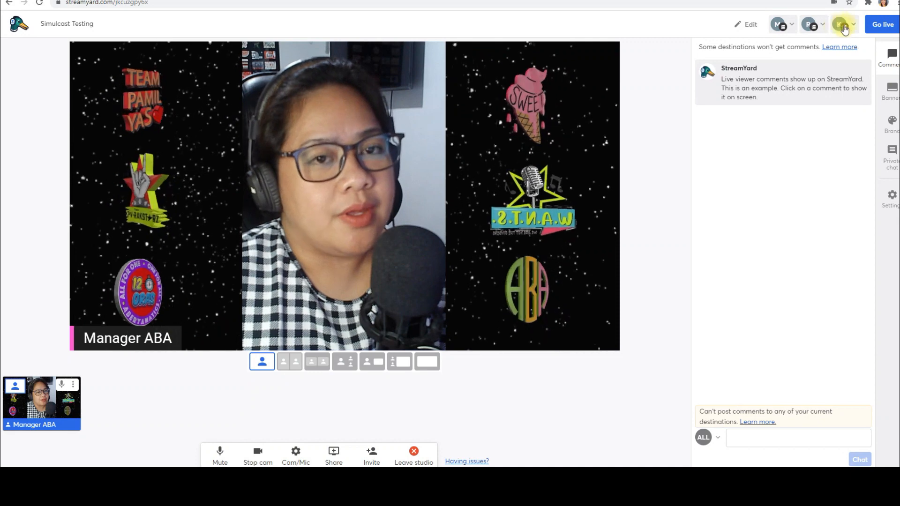
Go live to M, R and K, end the broadcast at 0:58, and dismiss the feedback prompt
{"action": "left_click", "coordinate": [883, 28]}
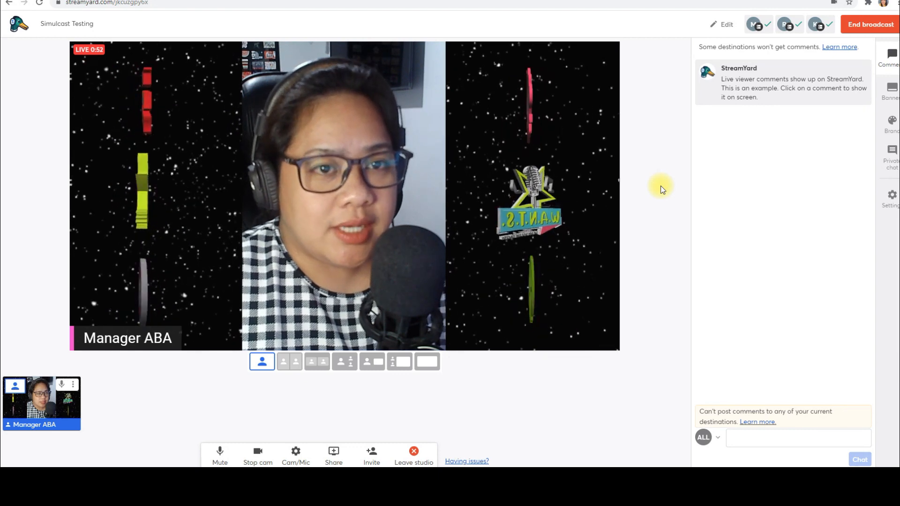
{"action": "left_click", "coordinate": [867, 25]}
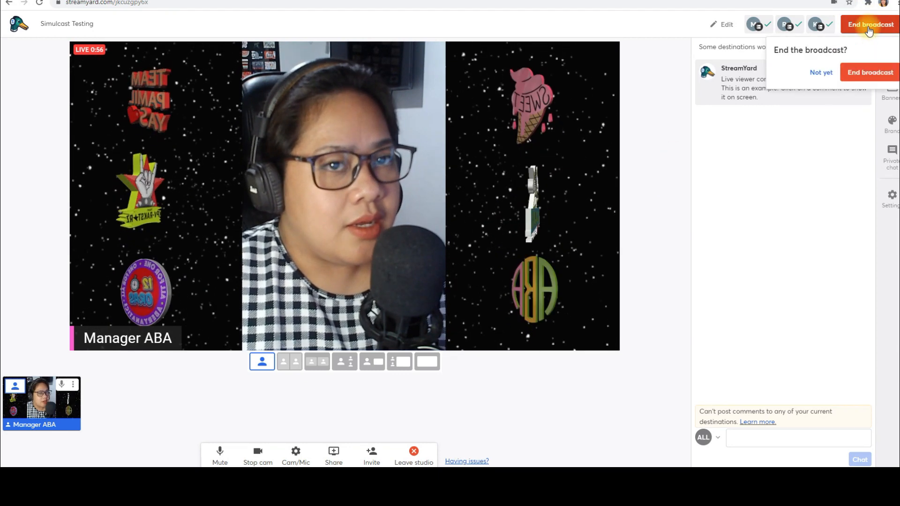
{"action": "left_click", "coordinate": [868, 71]}
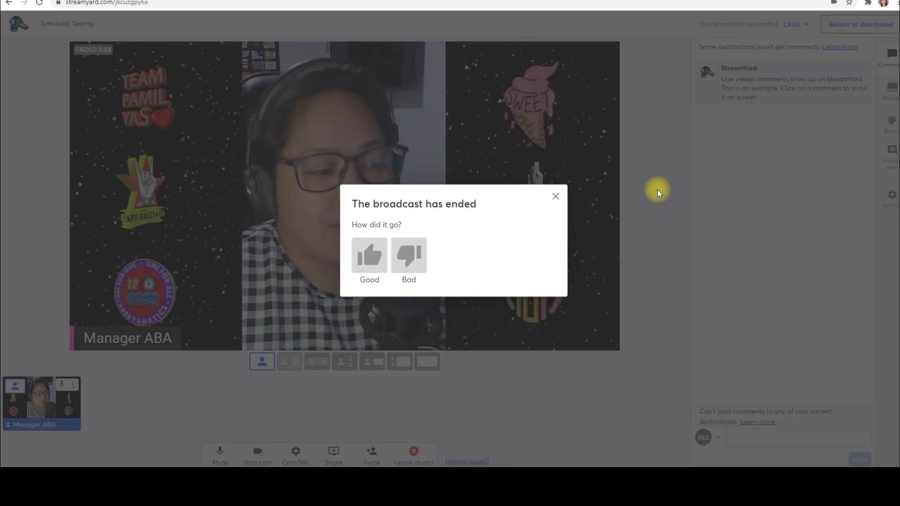
{"action": "left_click", "coordinate": [555, 196]}
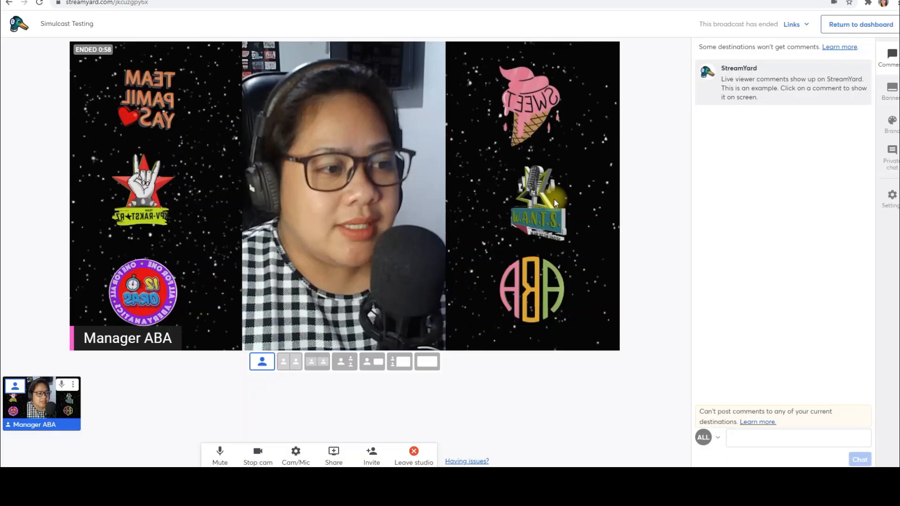